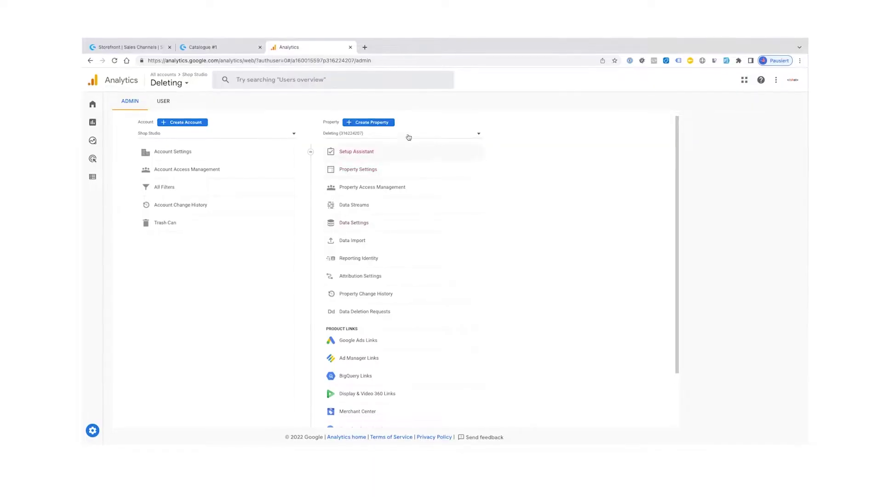
From the Setup Assistant, start a new property and enter the name 'Youtube Tutorial'.
{"action": "left_click", "coordinate": [405, 152]}
{"action": "scroll", "coordinate": [389, 198], "scroll_direction": "down", "scroll_amount": 3}
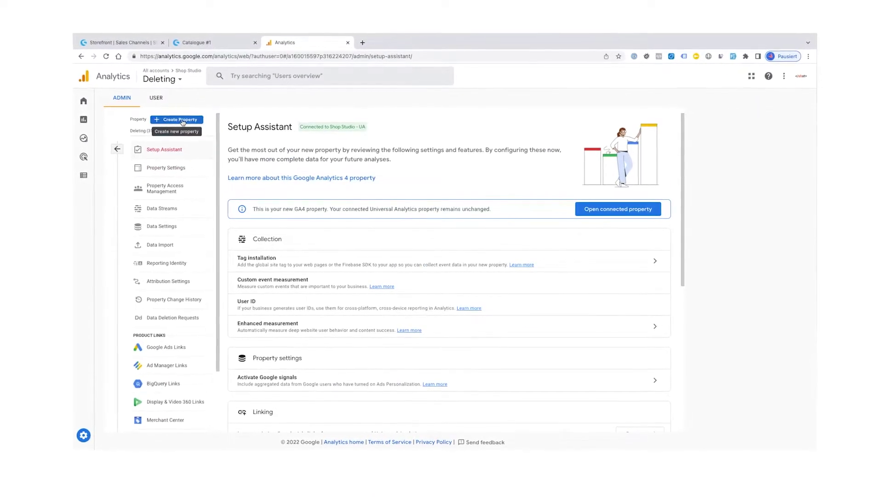
{"action": "left_click", "coordinate": [180, 120]}
{"action": "type", "text": "Yo"}
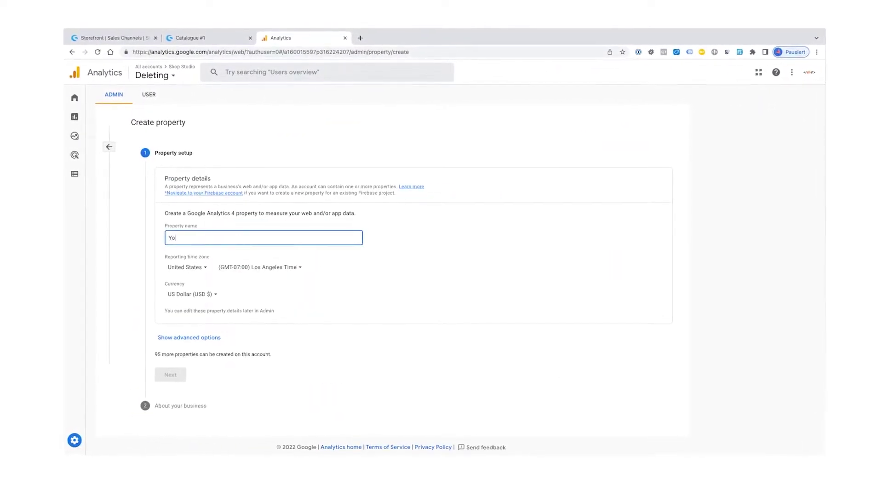
{"action": "type", "text": "utube Tutorial"}
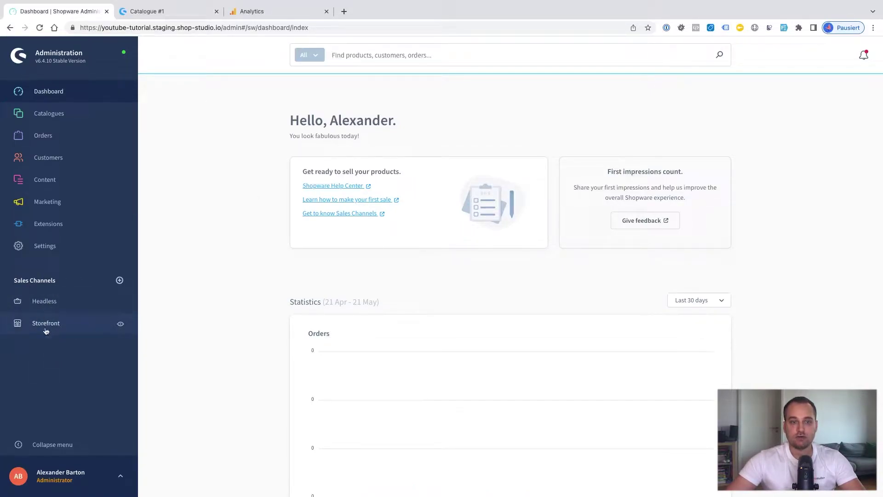
Go to the Storefront sales channel and show its Analytics tab.
{"action": "left_click", "coordinate": [50, 329]}
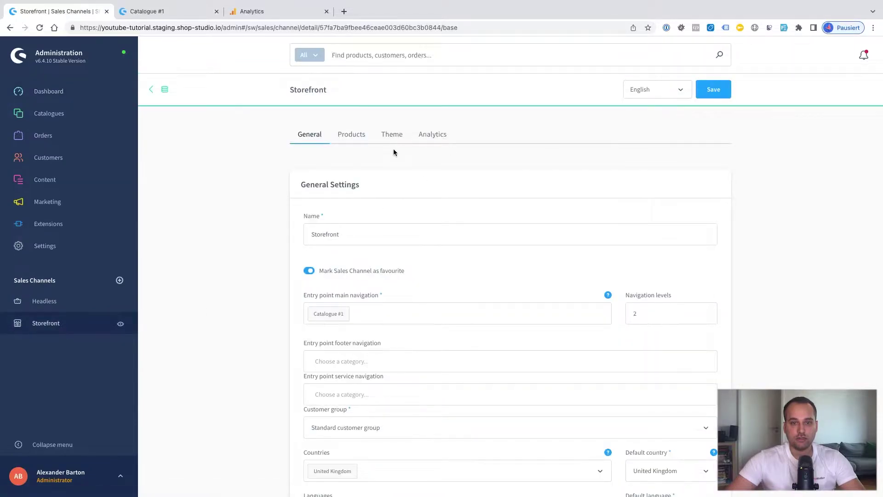
{"action": "left_click", "coordinate": [432, 137]}
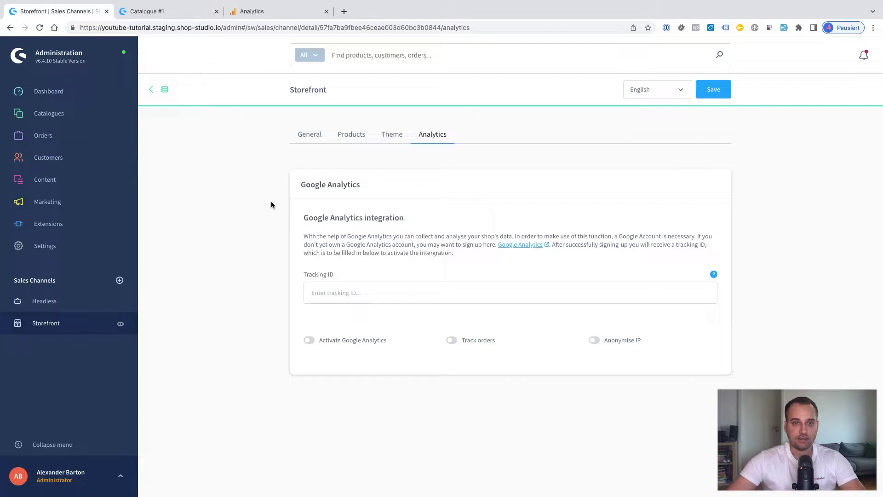
Start a new Google Analytics property named 'Youtube Tutorial'.
{"action": "left_click", "coordinate": [266, 14]}
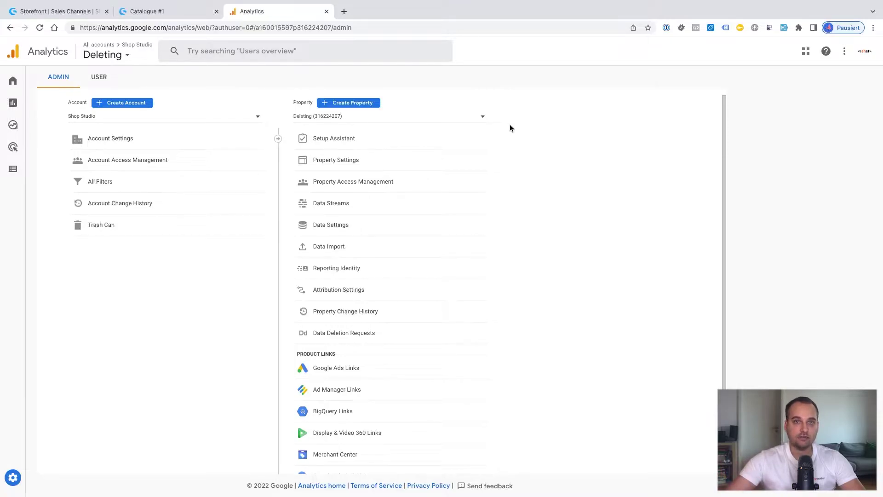
{"action": "left_click", "coordinate": [335, 139]}
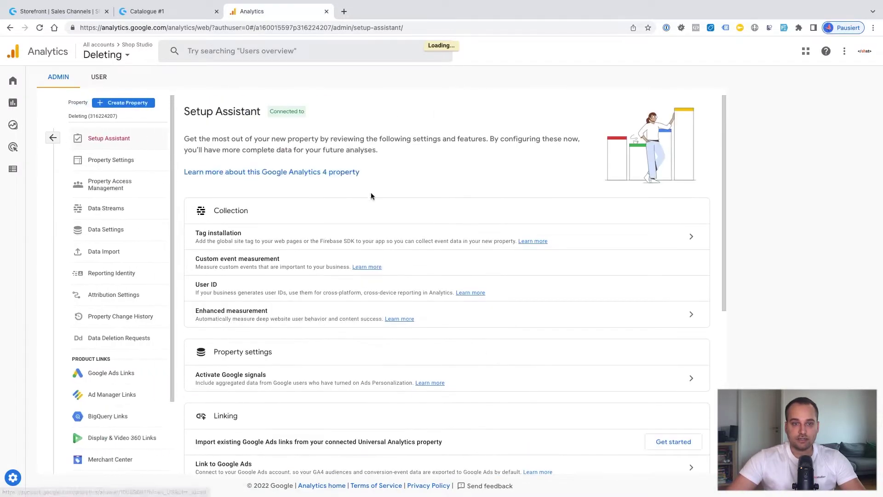
{"action": "left_click", "coordinate": [142, 110]}
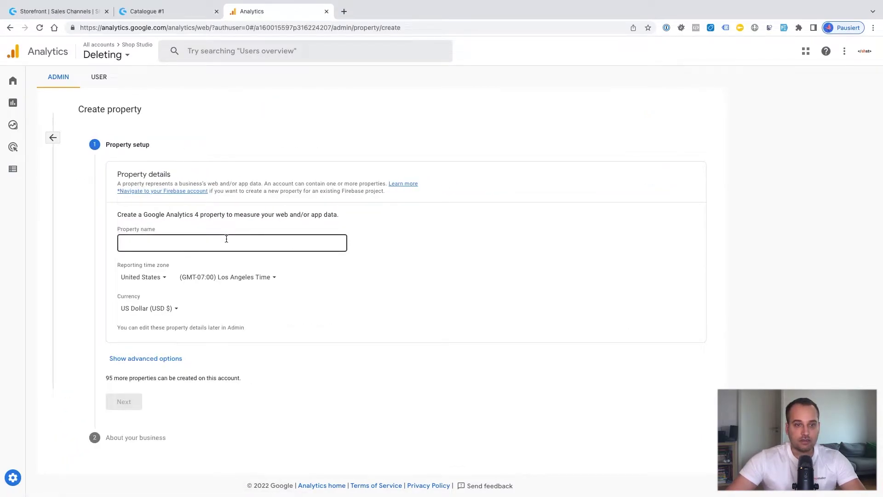
{"action": "left_click", "coordinate": [201, 245]}
{"action": "type", "text": "You"}
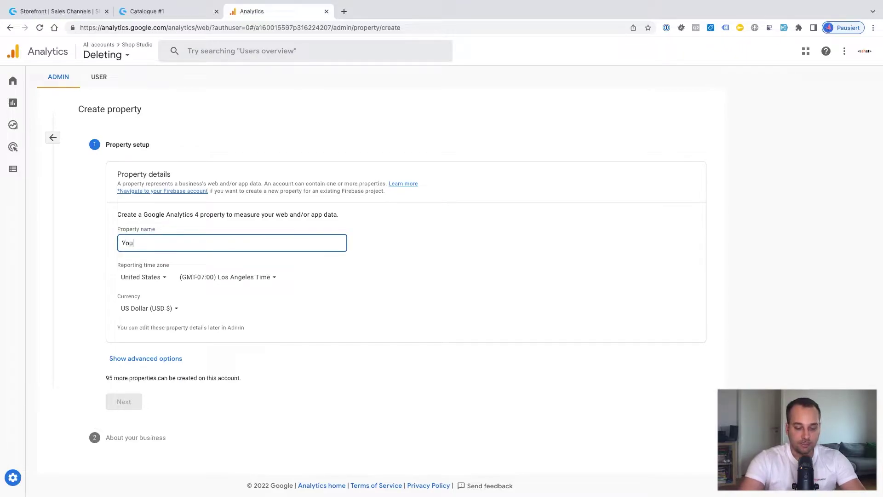
{"action": "type", "text": "tube Tutor"}
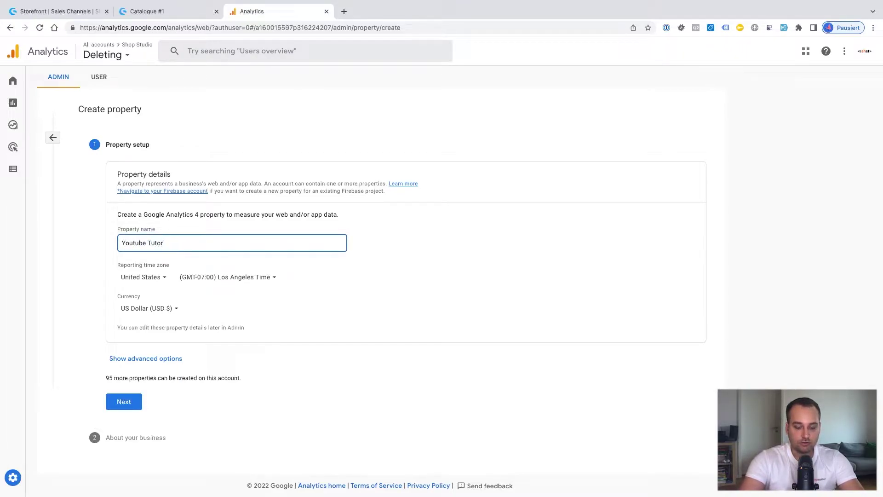
{"action": "type", "text": "ial"}
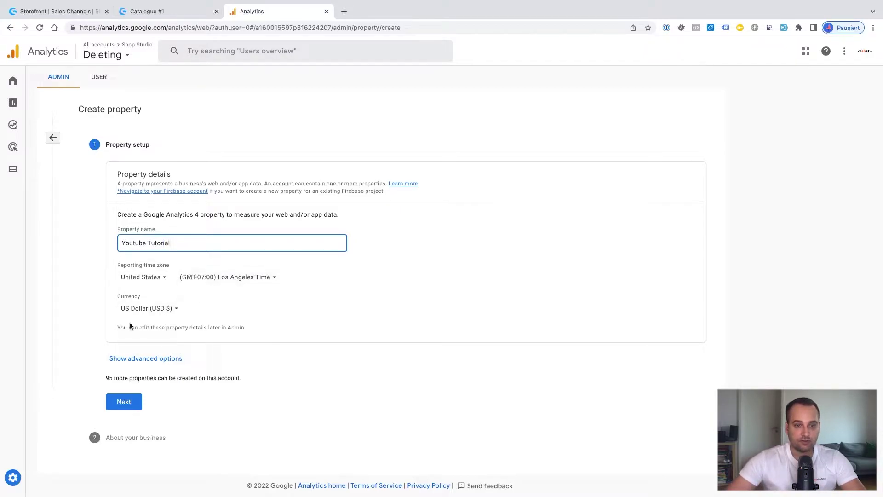
Choose Small business size (1 to 10 employees) and Other as intended use, then create the property.
{"action": "left_click", "coordinate": [124, 402]}
{"action": "left_click", "coordinate": [122, 276]}
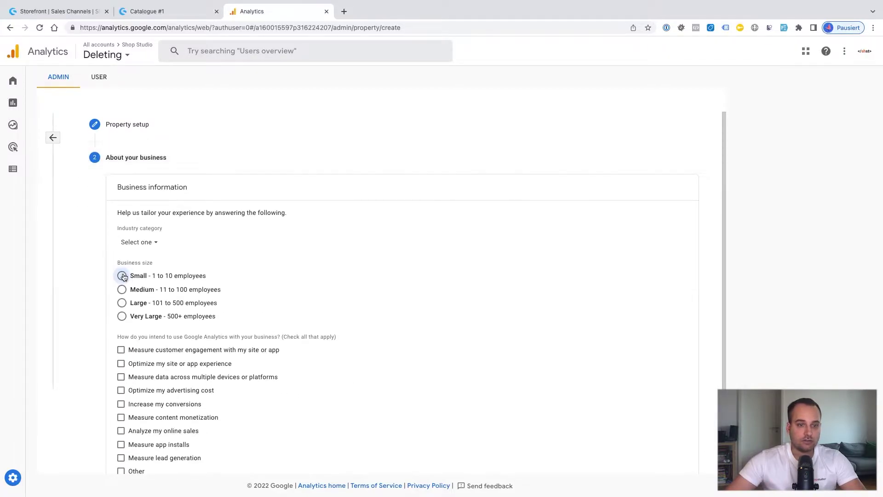
{"action": "scroll", "coordinate": [237, 326], "scroll_direction": "down", "scroll_amount": 2}
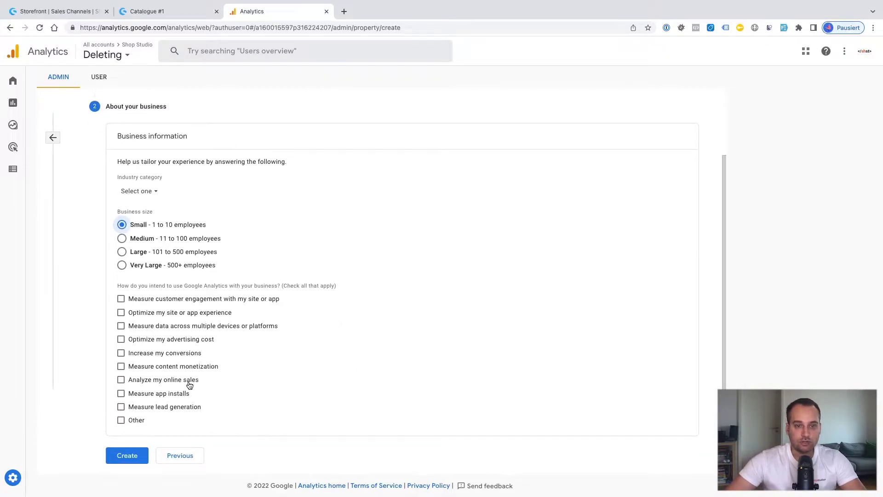
{"action": "left_click", "coordinate": [121, 420]}
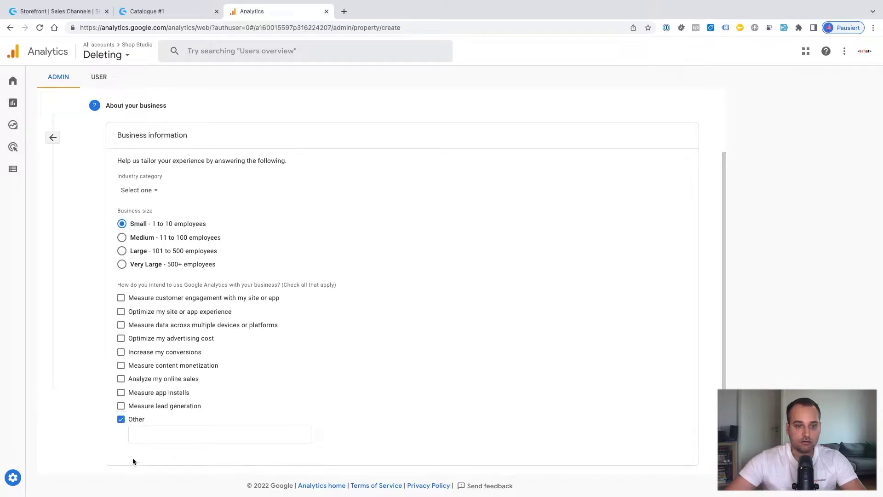
{"action": "scroll", "coordinate": [133, 457], "scroll_direction": "down", "scroll_amount": 1}
{"action": "left_click", "coordinate": [132, 455]}
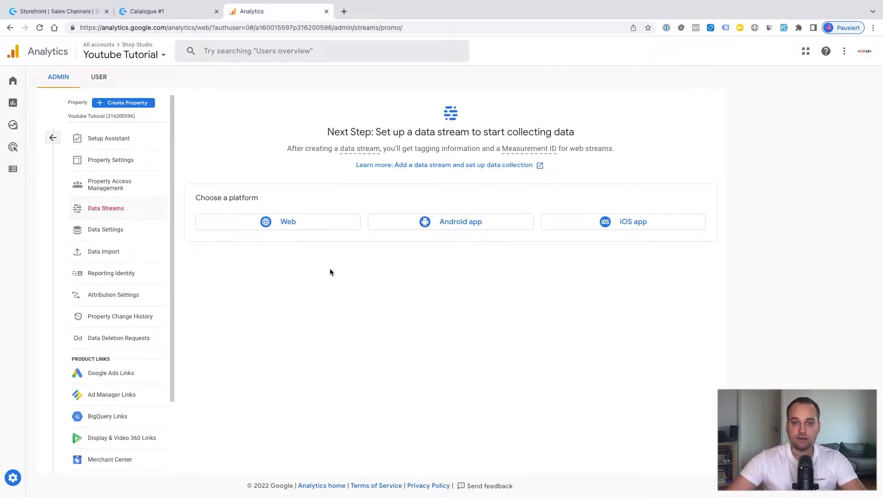
{"action": "left_click", "coordinate": [300, 222]}
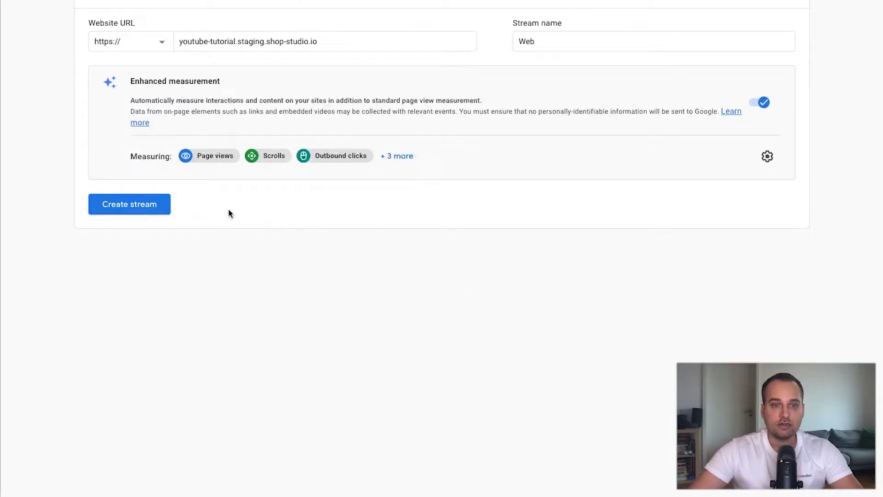
{"action": "left_click", "coordinate": [158, 211]}
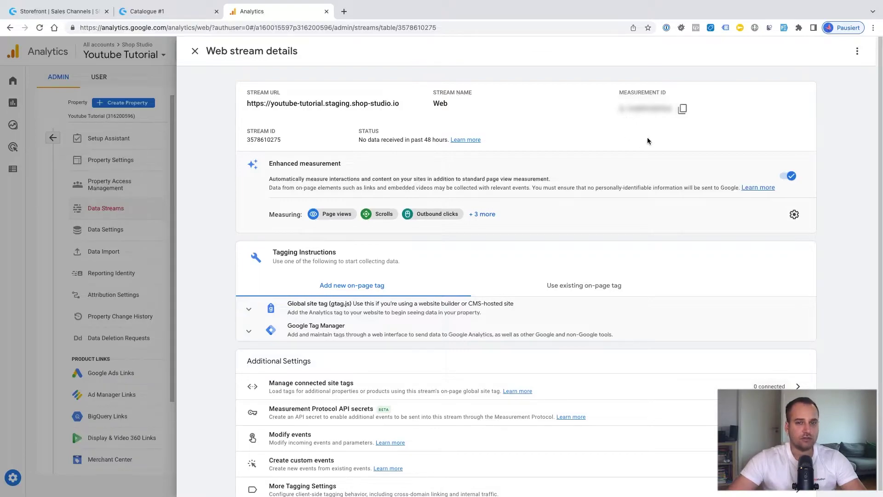
{"action": "left_click", "coordinate": [684, 111]}
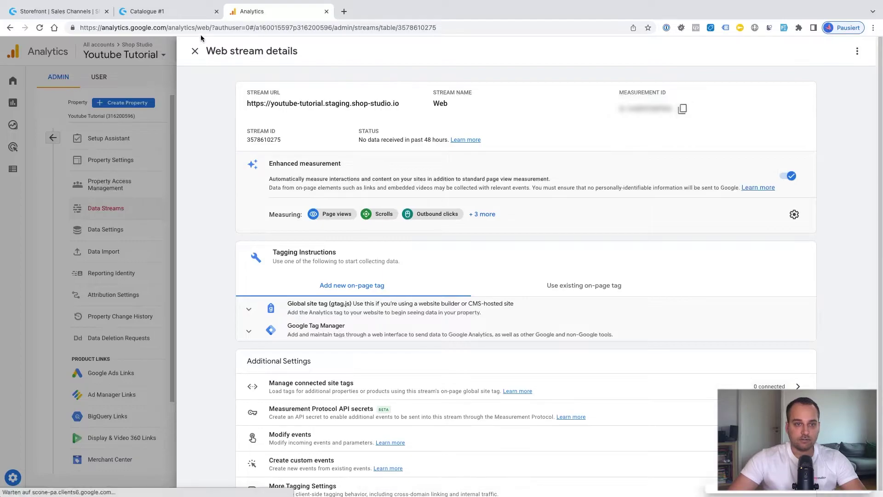
Paste the copied Measurement ID into the Storefront's Tracking ID field.
{"action": "left_click", "coordinate": [66, 14]}
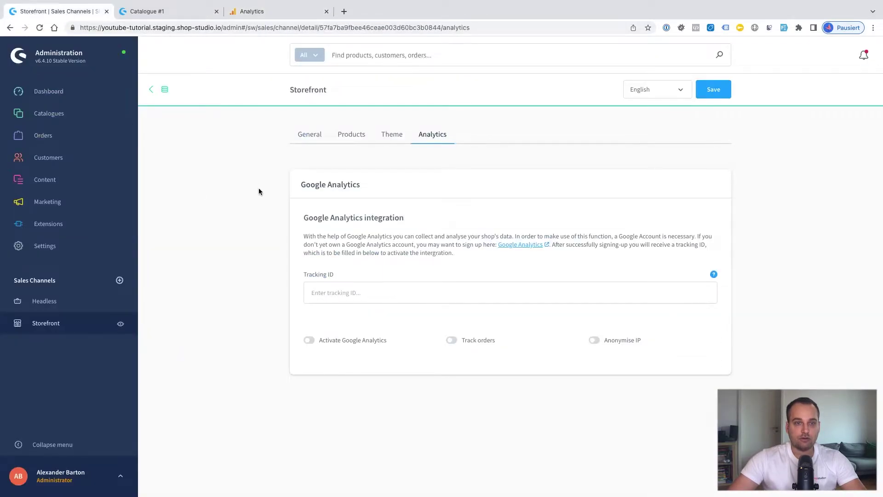
{"action": "left_click", "coordinate": [327, 290]}
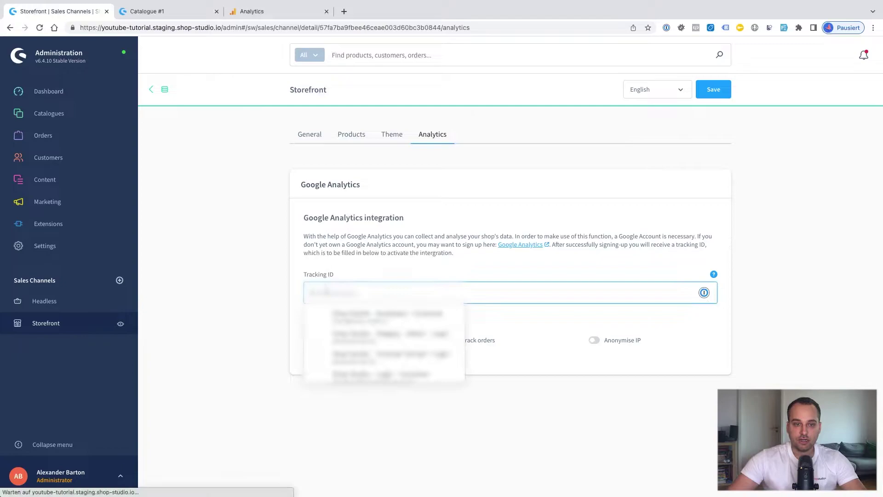
{"action": "key", "text": "super+v"}
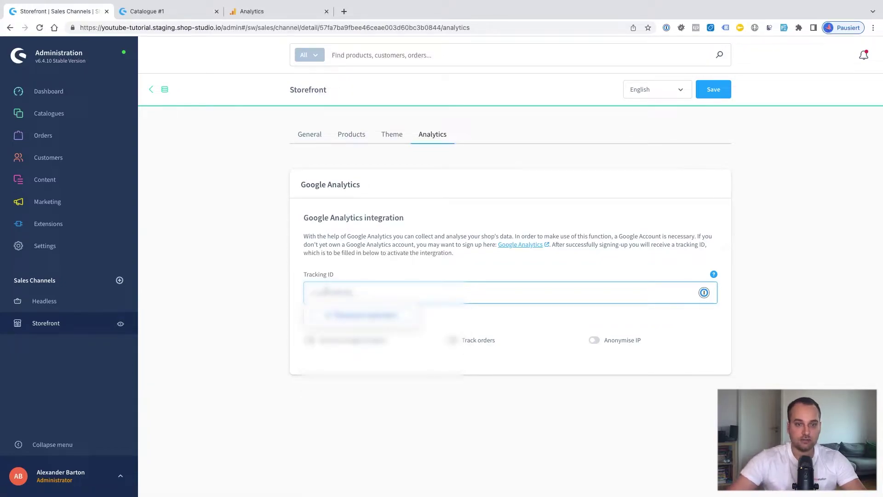
{"action": "left_click", "coordinate": [382, 275]}
{"action": "left_click", "coordinate": [382, 275]}
{"action": "left_click", "coordinate": [520, 332]}
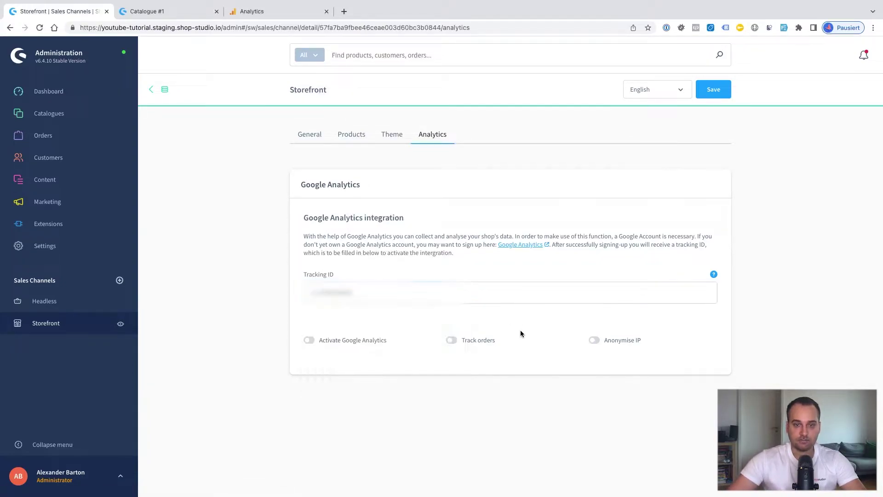
Activate Google Analytics, order tracking and IP anonymisation, then save the sales channel.
{"action": "left_click", "coordinate": [307, 341]}
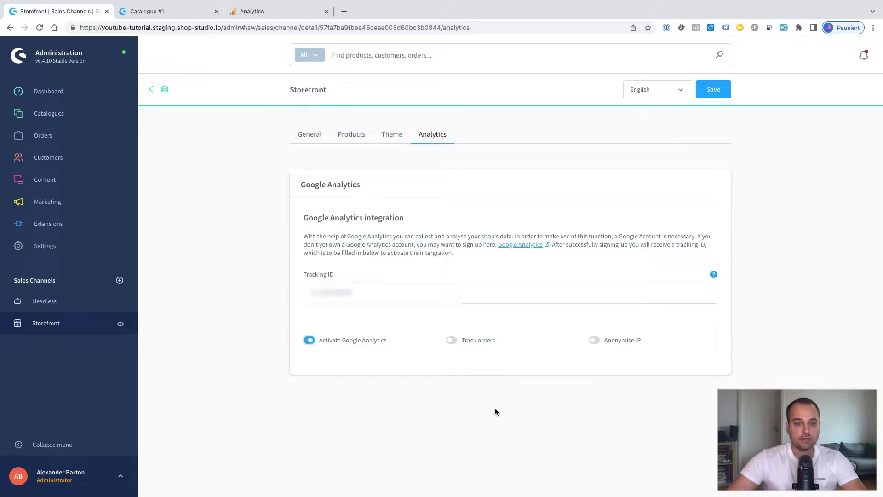
{"action": "left_click", "coordinate": [454, 344]}
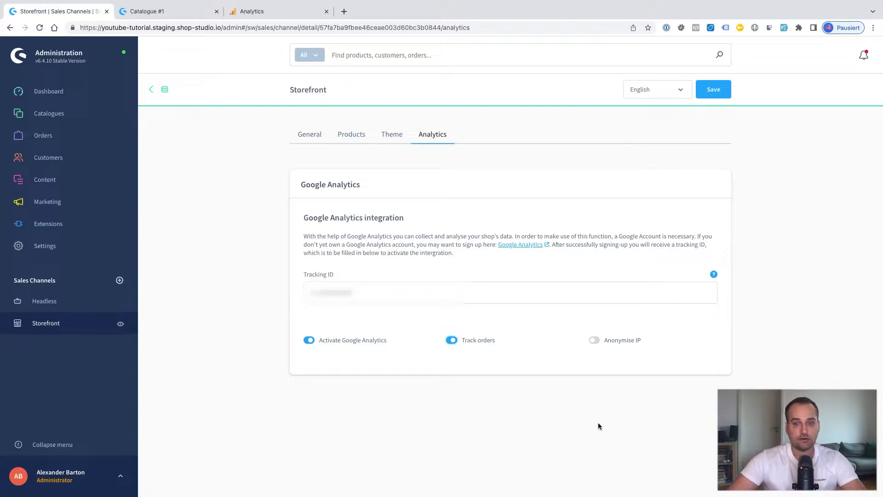
{"action": "left_click", "coordinate": [595, 341]}
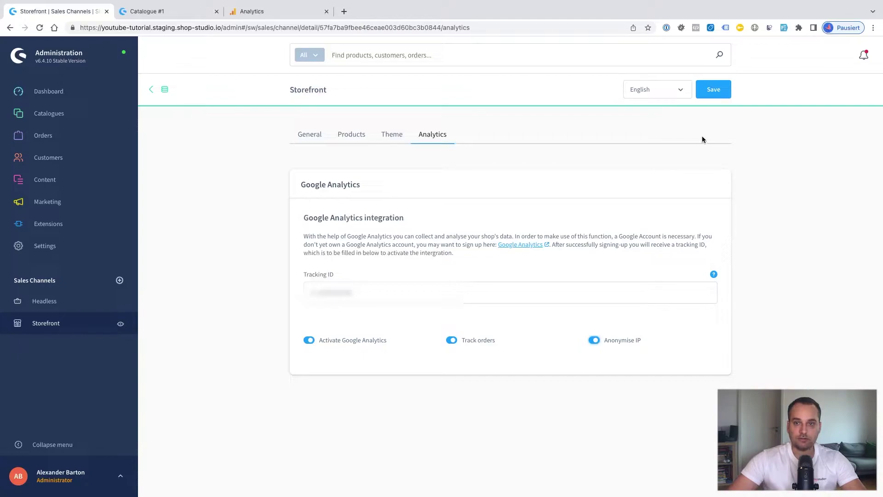
{"action": "left_click", "coordinate": [720, 92]}
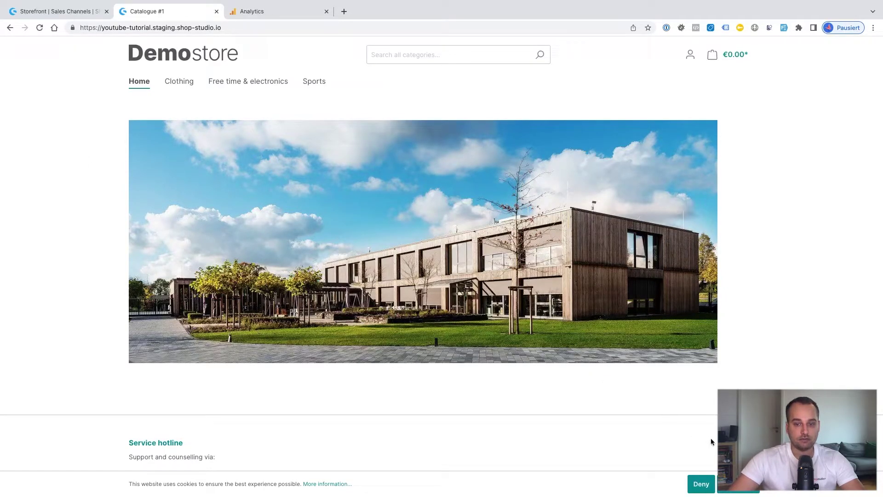
Accept Statistics cookies (Google Analytics) in the cookie preferences, then browse to the Clothing category.
{"action": "left_click", "coordinate": [738, 484]}
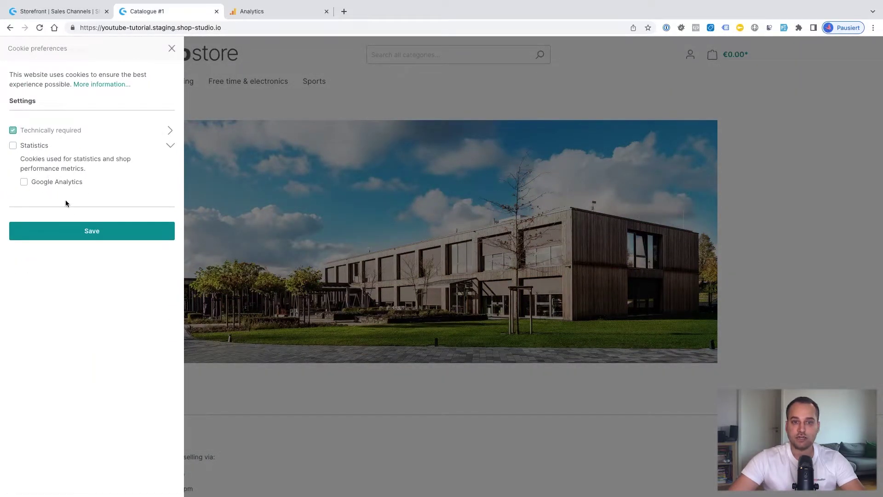
{"action": "left_click", "coordinate": [13, 145]}
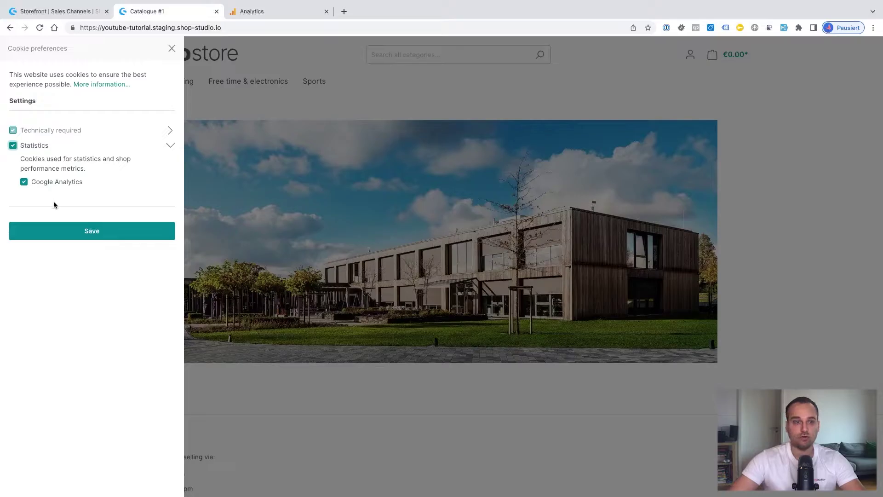
{"action": "left_click", "coordinate": [78, 231]}
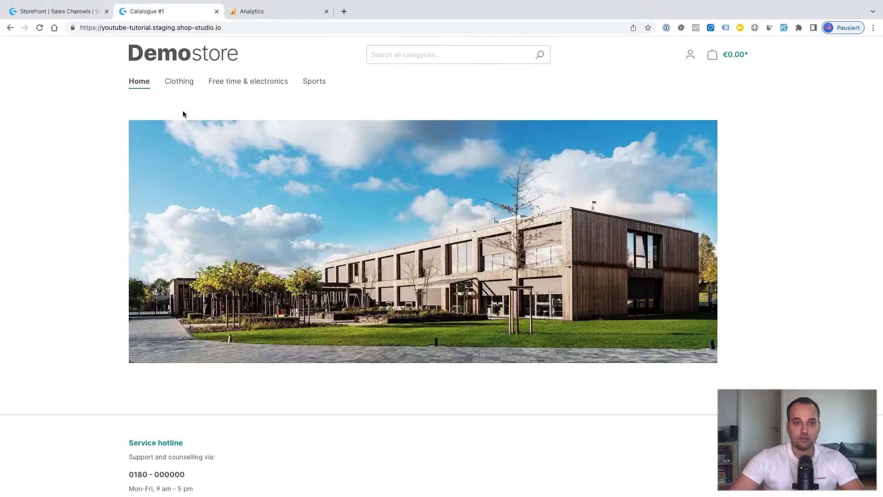
{"action": "left_click", "coordinate": [184, 86]}
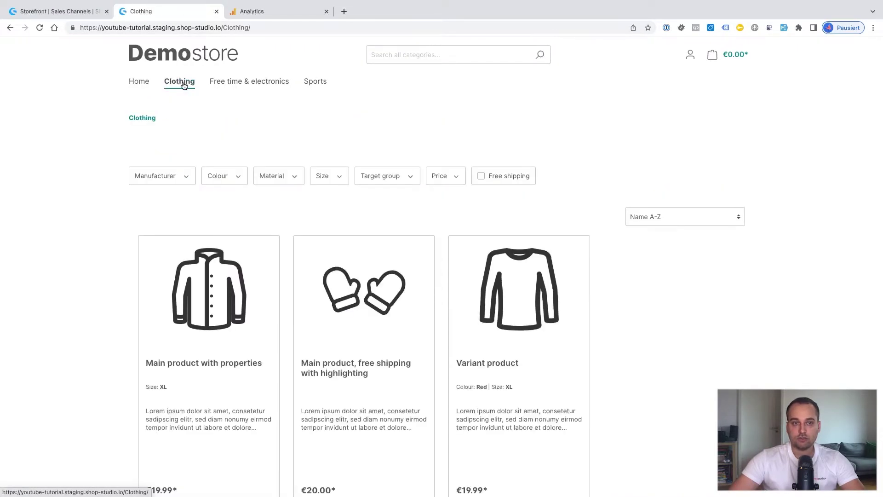
Open Reports > Realtime, dismiss the survey, and review the Clothing page view and events.
{"action": "left_click", "coordinate": [264, 12]}
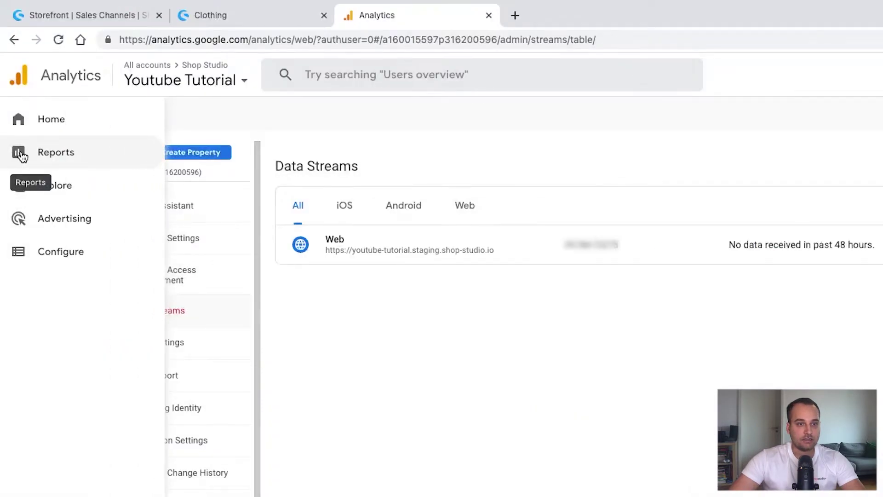
{"action": "left_click", "coordinate": [67, 156]}
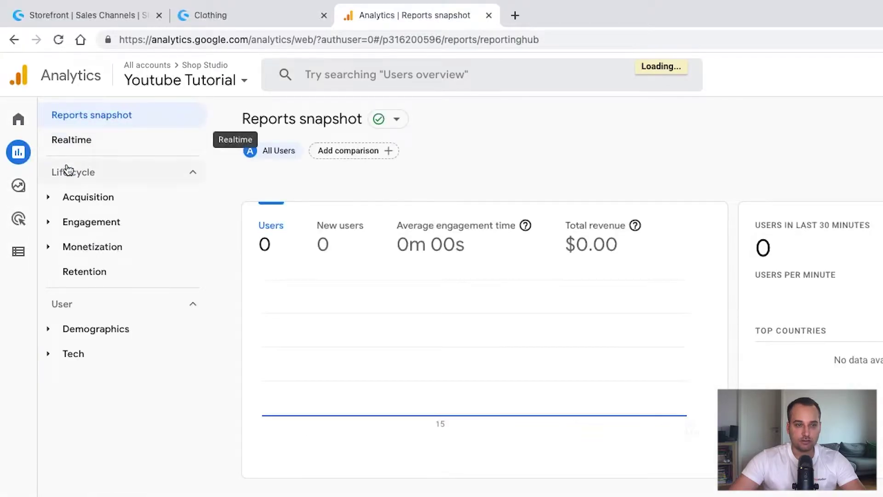
{"action": "left_click", "coordinate": [80, 147]}
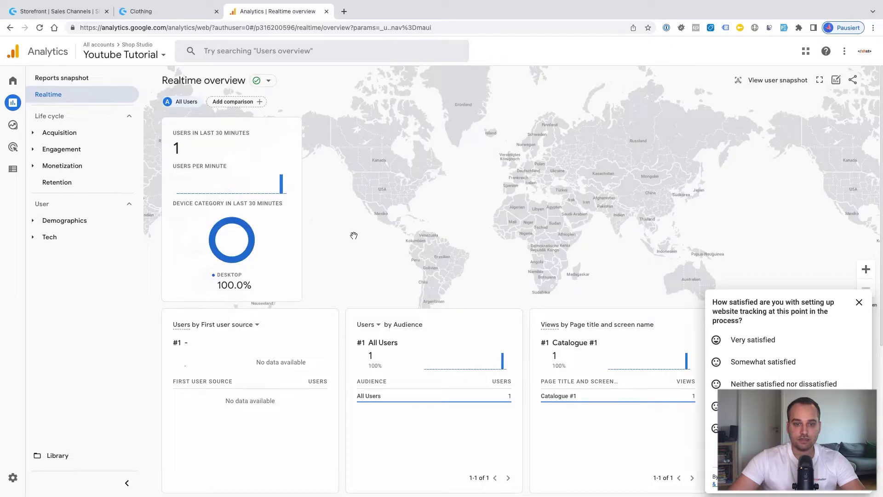
{"action": "scroll", "coordinate": [353, 236], "scroll_direction": "down", "scroll_amount": 2}
{"action": "left_click", "coordinate": [859, 302]}
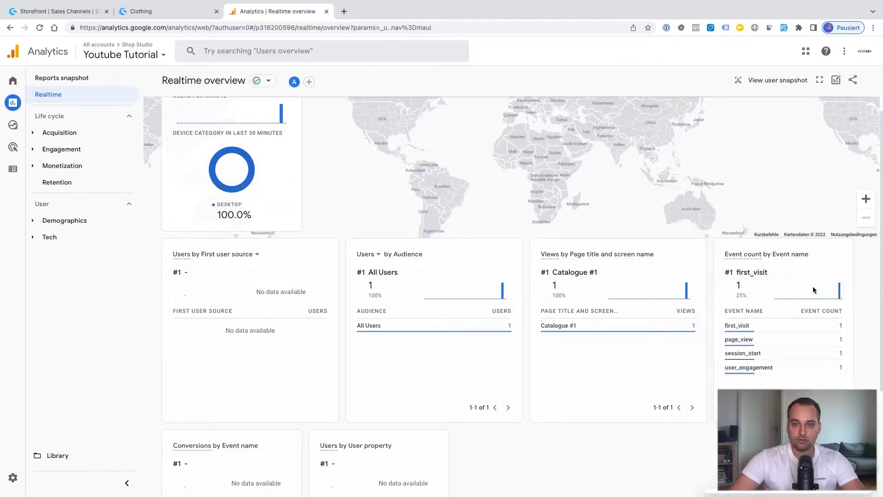
{"action": "scroll", "coordinate": [493, 261], "scroll_direction": "up", "scroll_amount": 2}
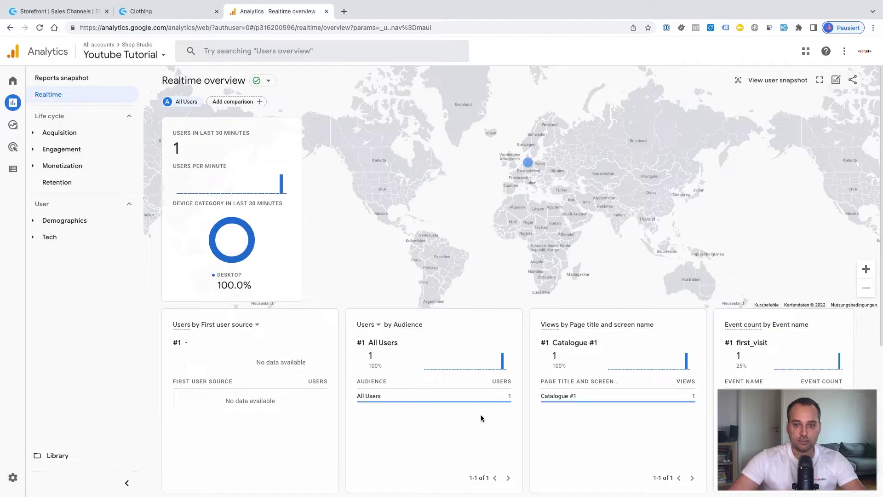
{"action": "mouse_move", "coordinate": [527, 169]}
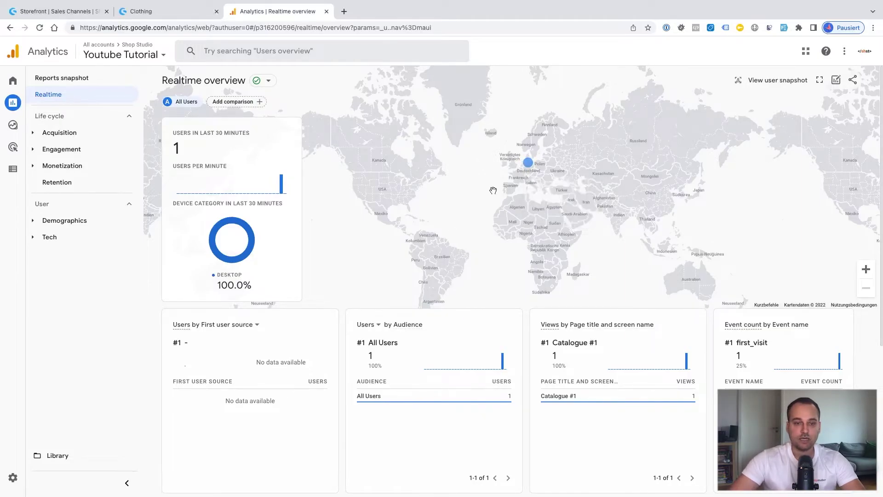
{"action": "scroll", "coordinate": [443, 250], "scroll_direction": "down", "scroll_amount": 4}
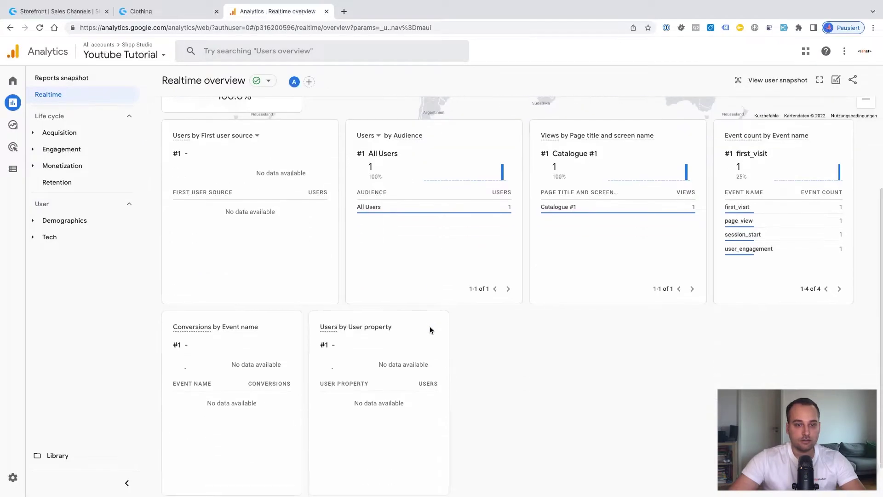
{"action": "scroll", "coordinate": [442, 331], "scroll_direction": "up", "scroll_amount": 1}
{"action": "mouse_move", "coordinate": [751, 264]}
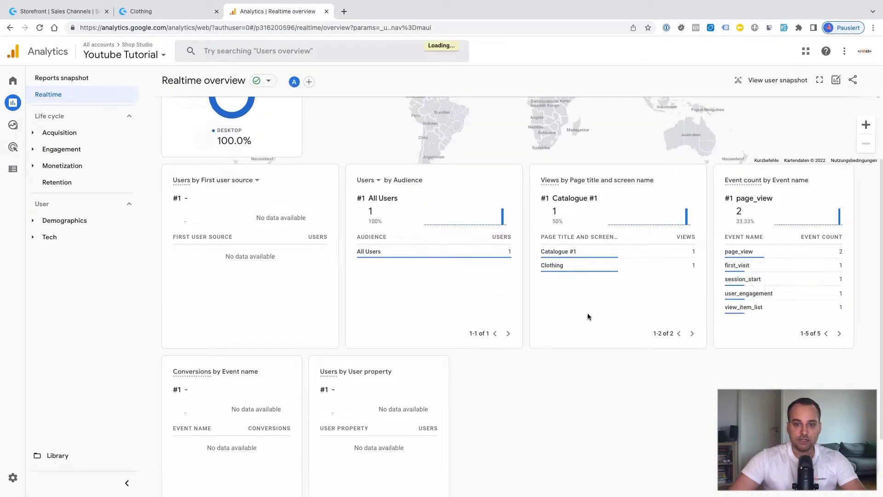
{"action": "mouse_move", "coordinate": [555, 273]}
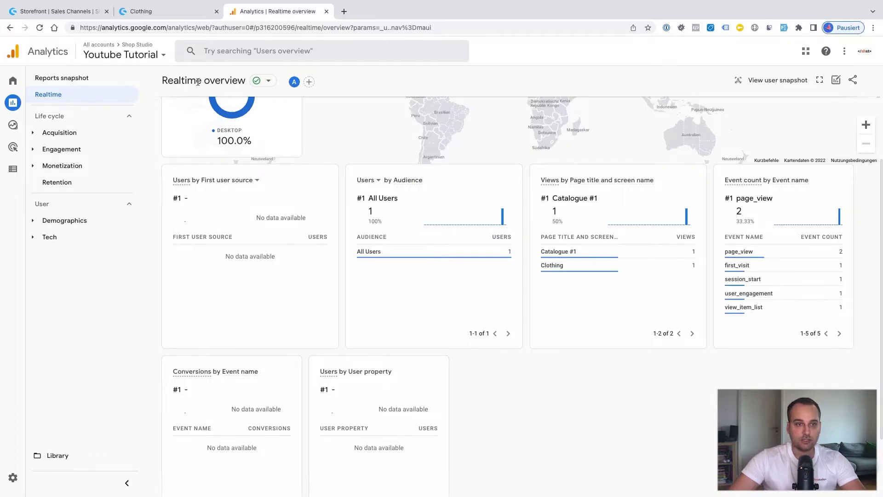
Visit the store's Sports category and confirm its page view in the Realtime overview.
{"action": "left_click", "coordinate": [156, 12]}
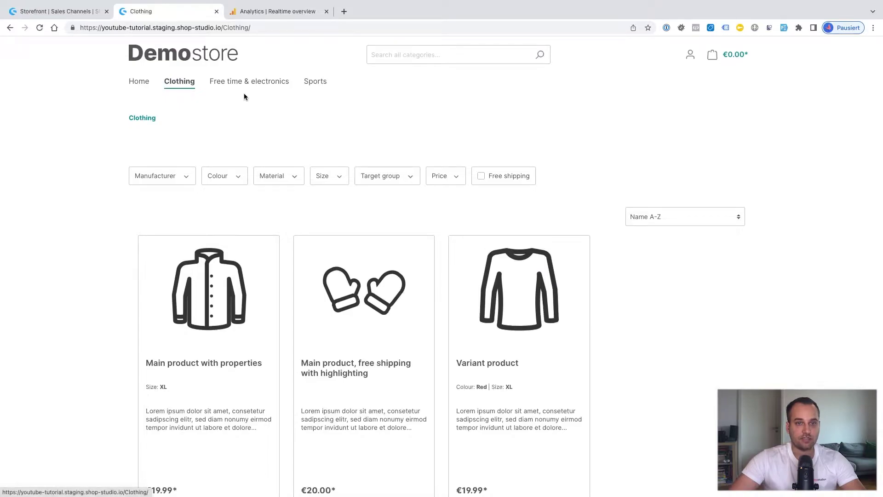
{"action": "left_click", "coordinate": [318, 84]}
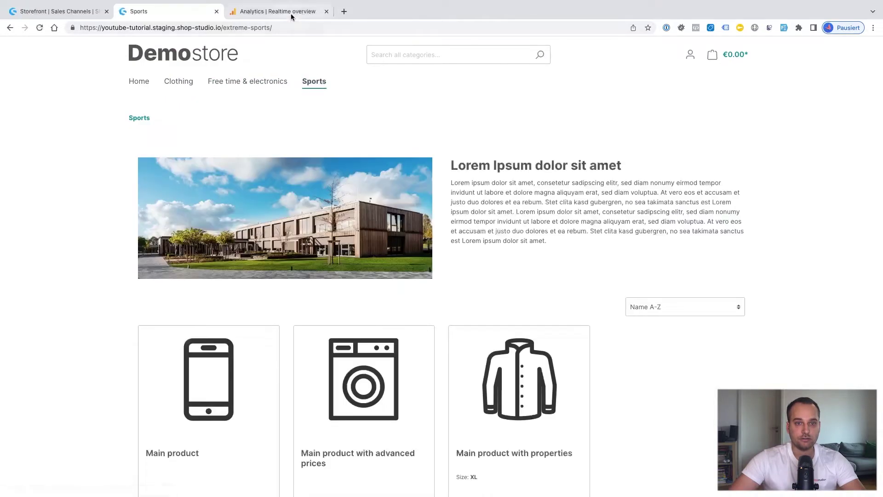
{"action": "left_click", "coordinate": [291, 17]}
{"action": "scroll", "coordinate": [417, 248], "scroll_direction": "up", "scroll_amount": 2}
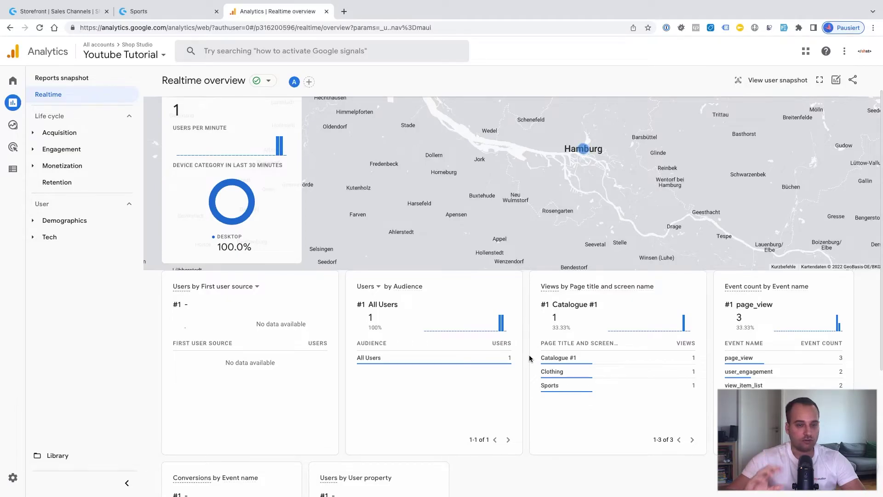
Return to the admin Analytics settings, then view the google-analytics event files in PhpStorm.
{"action": "left_click", "coordinate": [66, 13]}
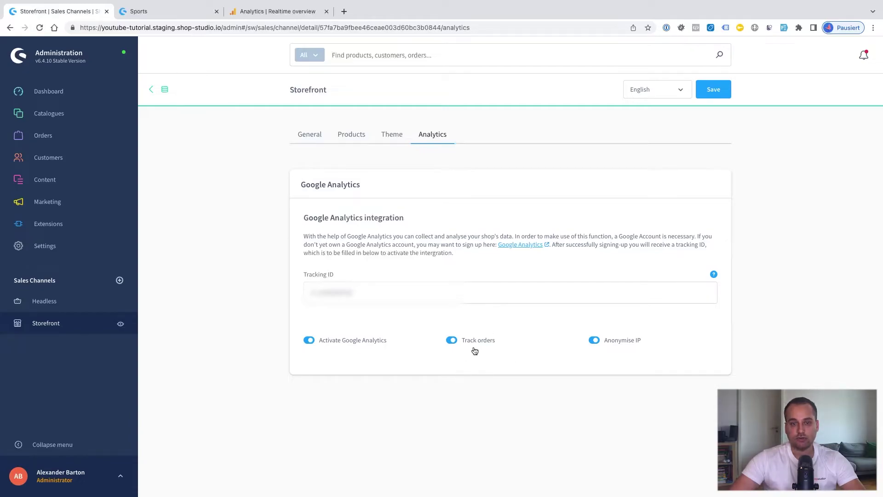
{"action": "key", "text": "ctrl+Right"}
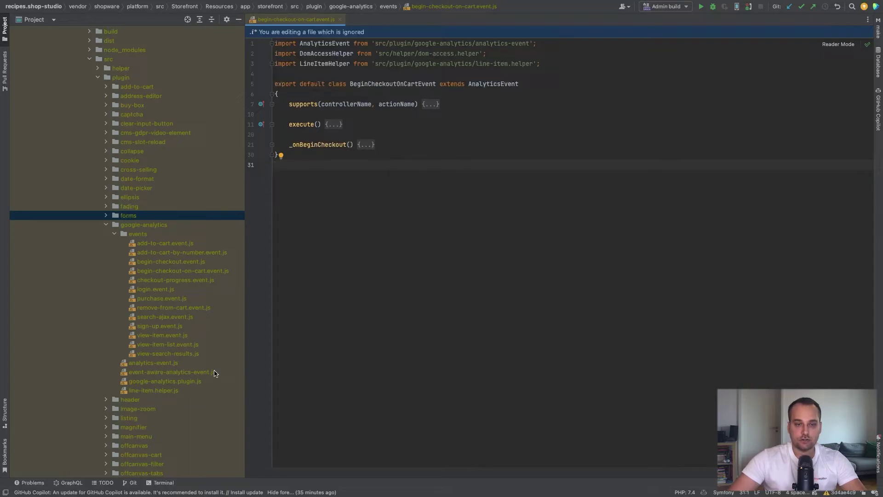
{"action": "key", "text": "super+Tab"}
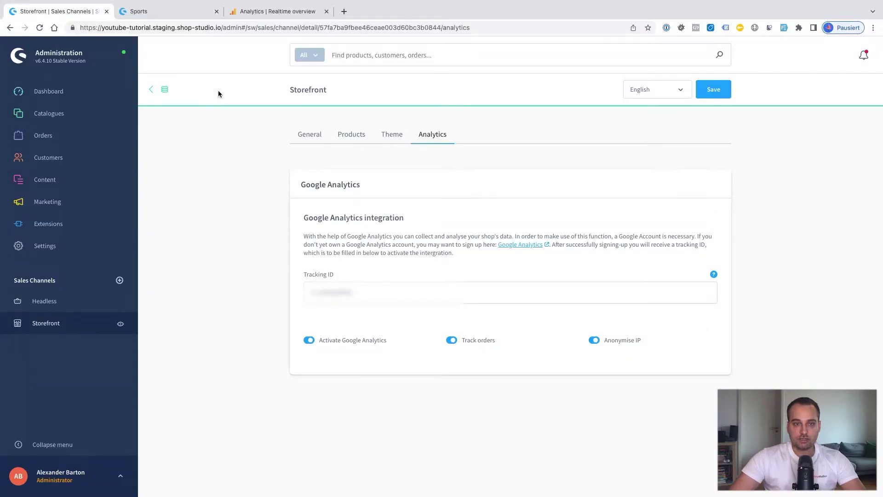
Search the store for 'main', then add Main product (€495.95) to the shopping cart.
{"action": "left_click", "coordinate": [156, 16]}
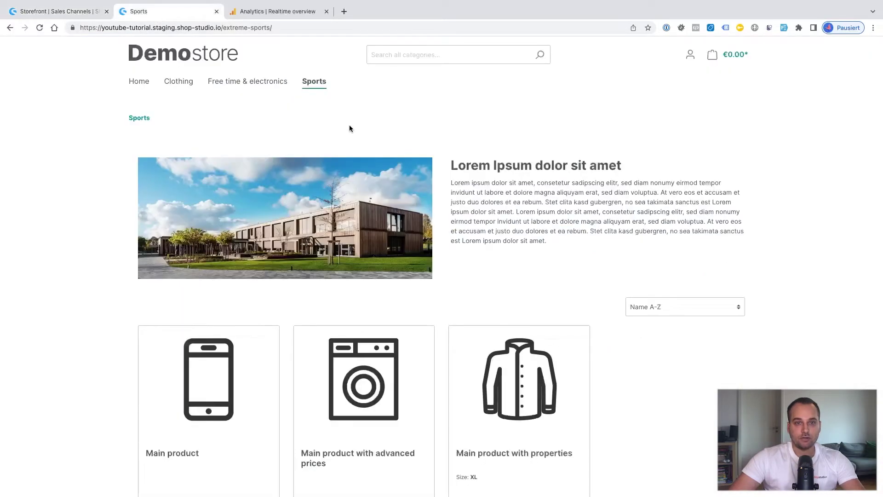
{"action": "left_click", "coordinate": [401, 60]}
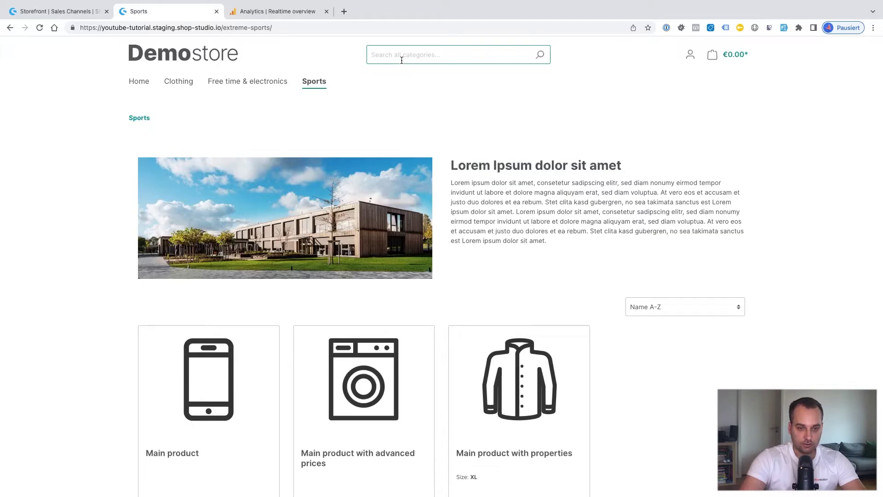
{"action": "type", "text": "main"}
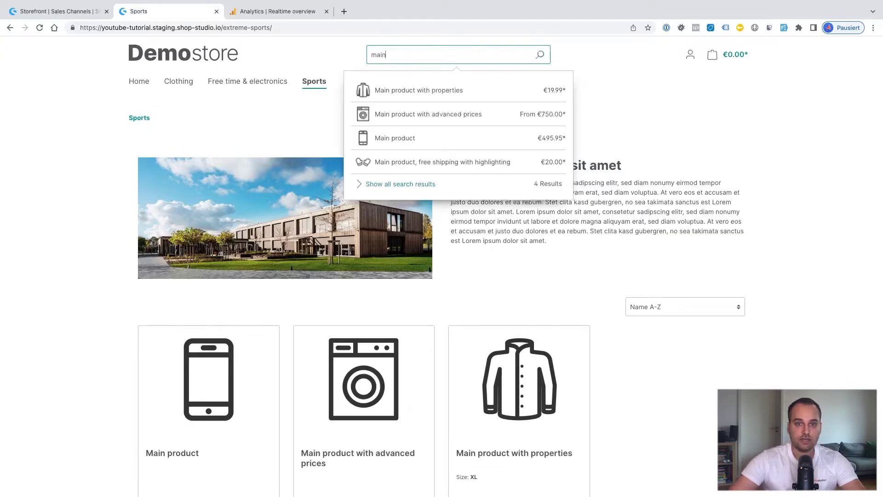
{"action": "left_click", "coordinate": [429, 104]}
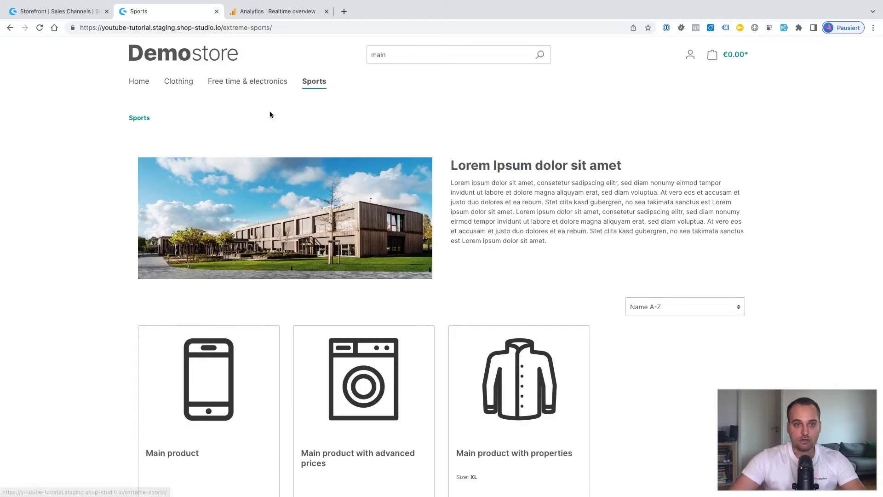
{"action": "scroll", "coordinate": [233, 321], "scroll_direction": "down", "scroll_amount": 2}
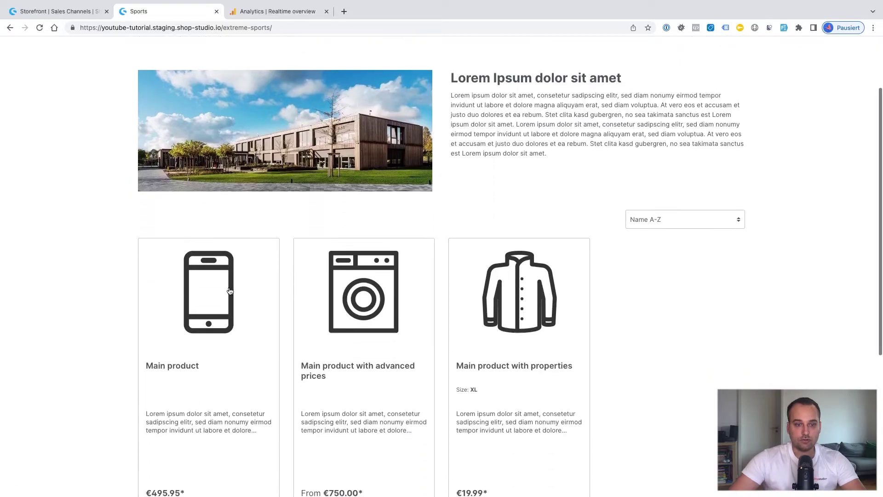
{"action": "left_click", "coordinate": [230, 294]}
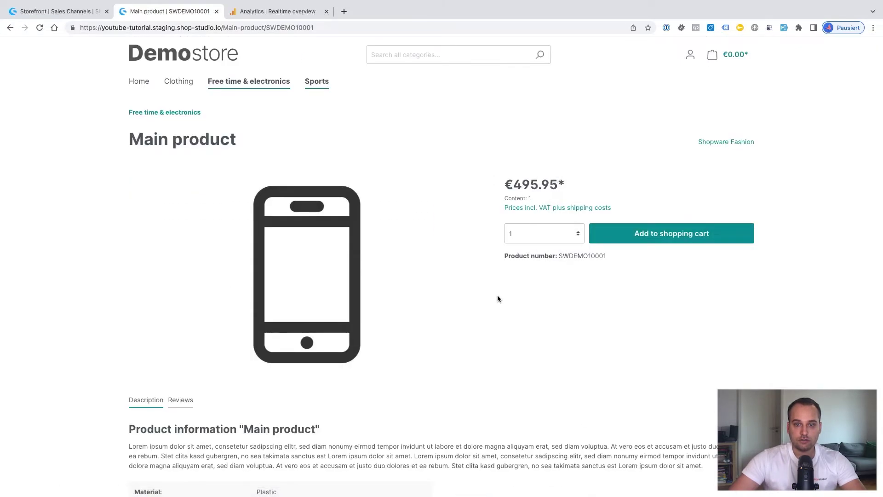
{"action": "left_click", "coordinate": [666, 240]}
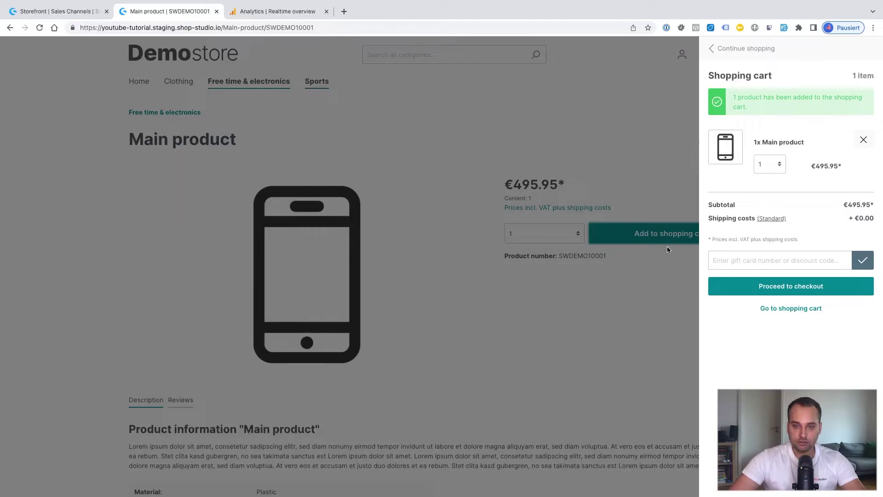
Start checkout, then add Germany to the Storefront sales channel's countries and save to clear the shipping error.
{"action": "left_click", "coordinate": [764, 291]}
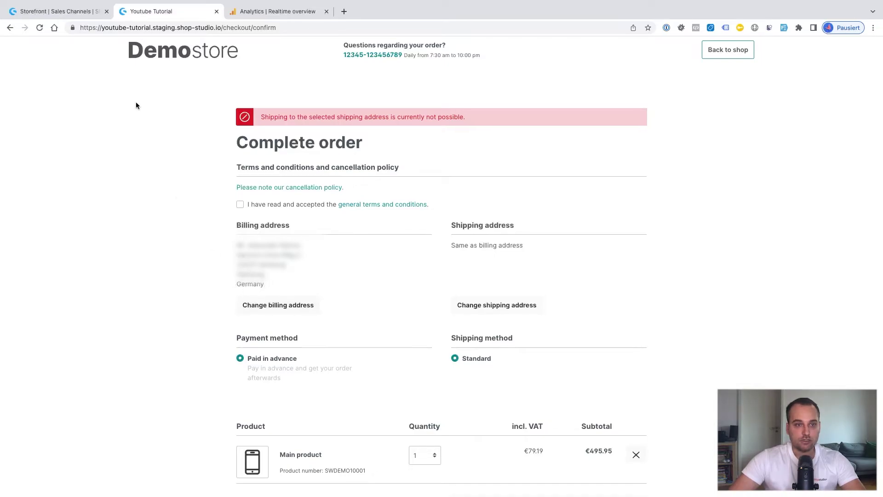
{"action": "left_click", "coordinate": [84, 11]}
{"action": "left_click", "coordinate": [389, 321]}
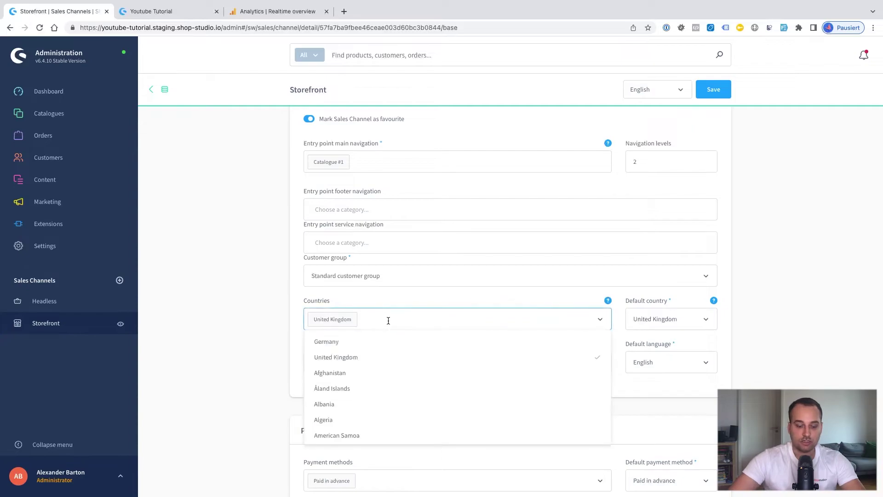
{"action": "type", "text": "germany"}
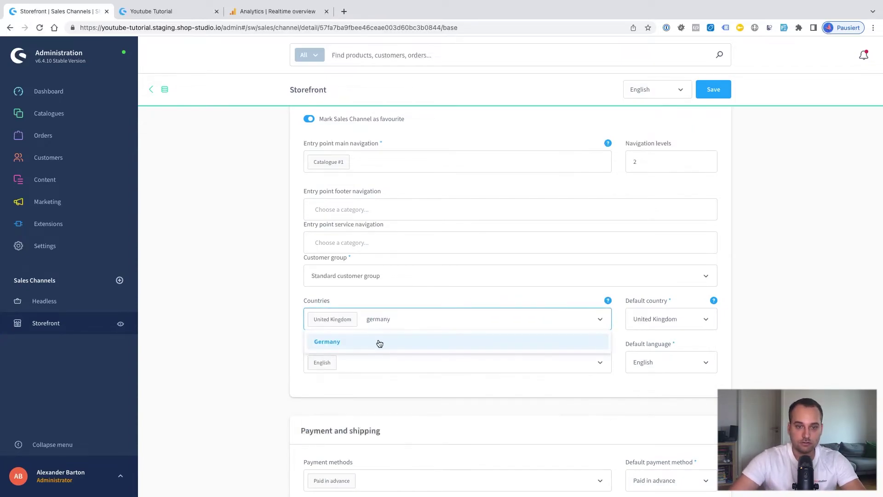
{"action": "left_click", "coordinate": [386, 341]}
{"action": "left_click", "coordinate": [711, 93]}
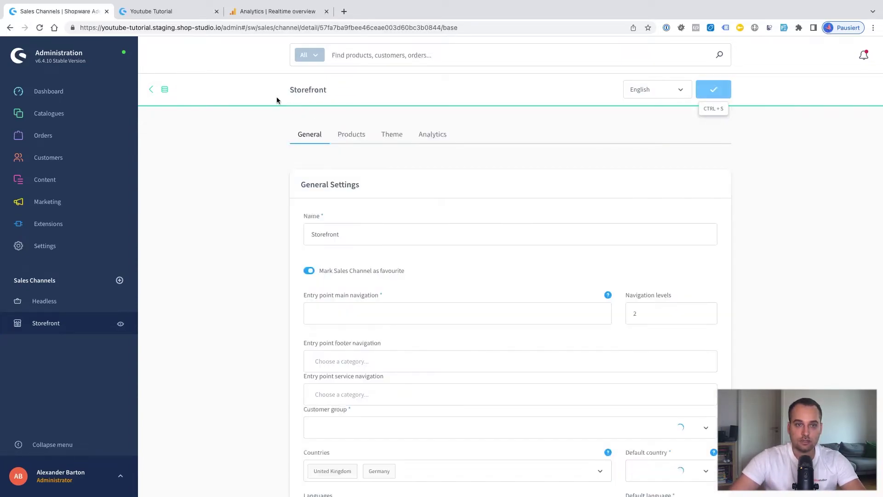
{"action": "left_click", "coordinate": [151, 11]}
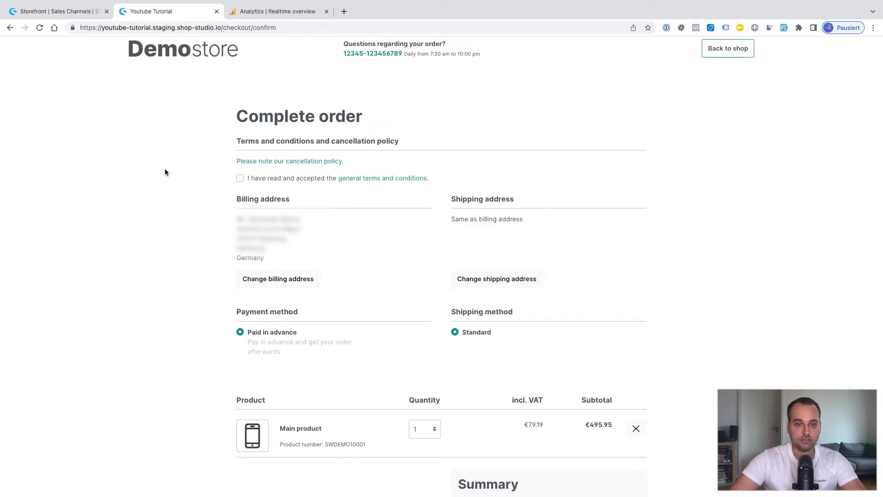
Accept the terms and conditions and submit the order for the Main product.
{"action": "scroll", "coordinate": [203, 170], "scroll_direction": "down", "scroll_amount": 1}
{"action": "left_click", "coordinate": [240, 163]}
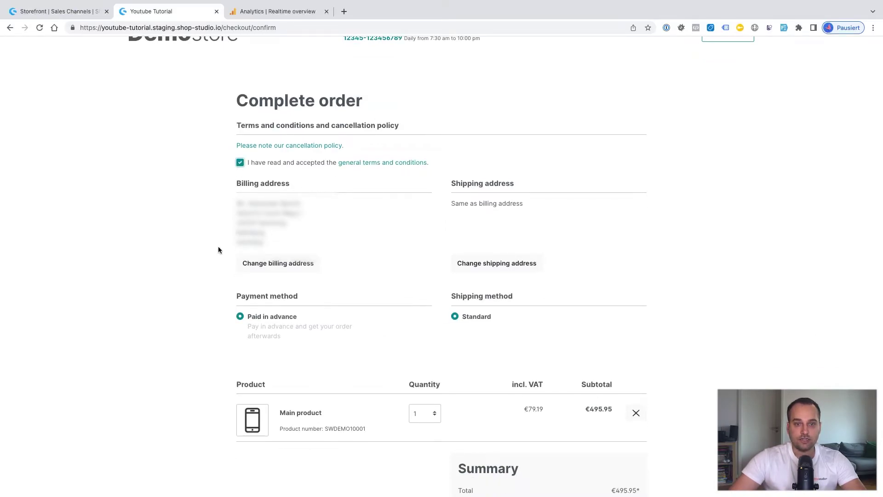
{"action": "scroll", "coordinate": [198, 260], "scroll_direction": "down", "scroll_amount": 2}
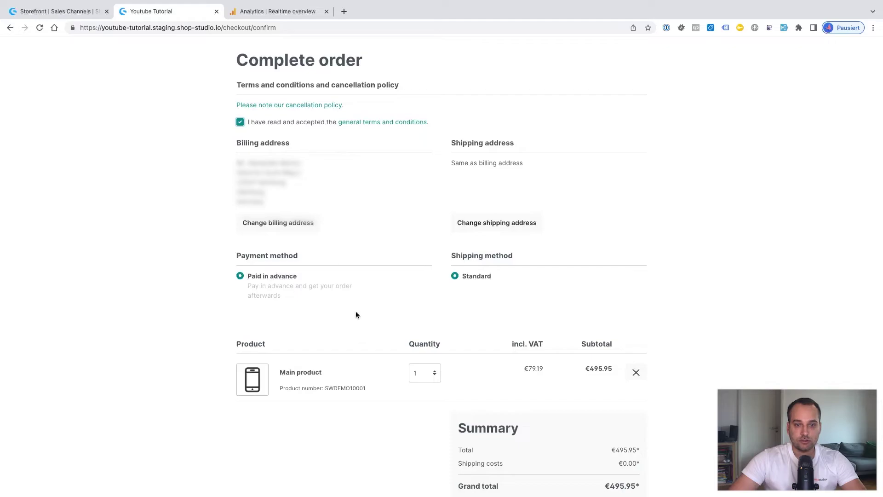
{"action": "scroll", "coordinate": [375, 313], "scroll_direction": "down", "scroll_amount": 3}
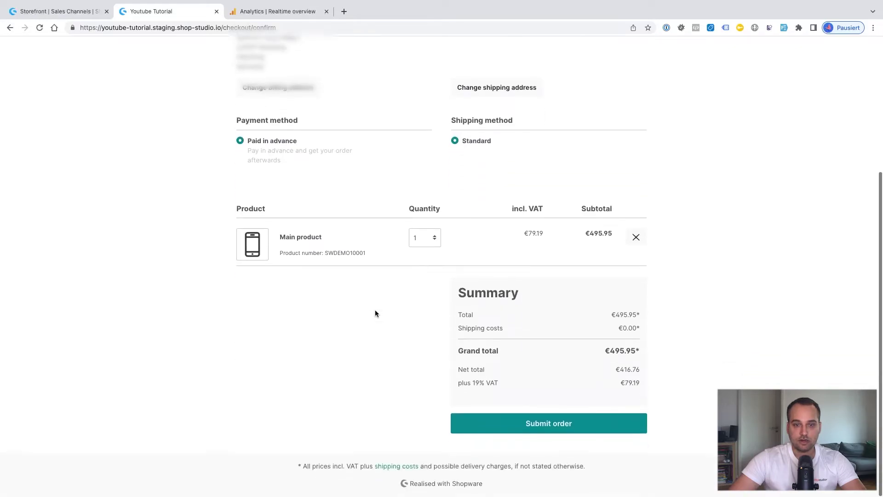
{"action": "left_click", "coordinate": [503, 427]}
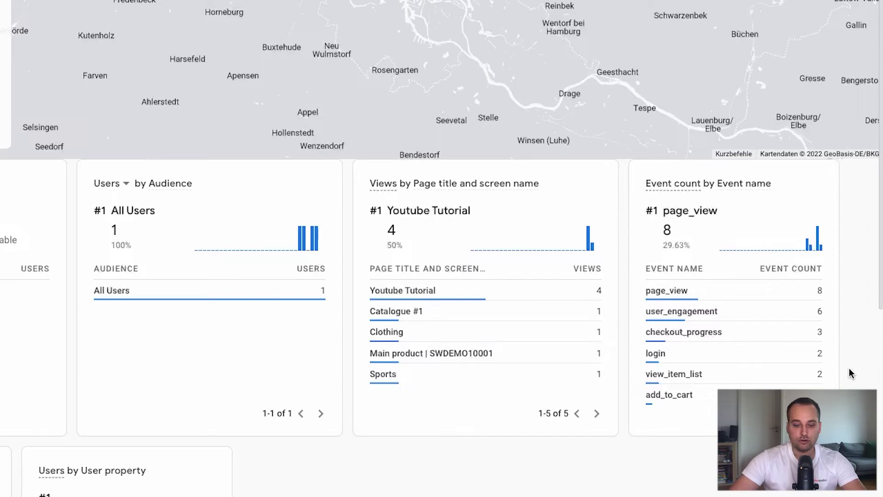
Inspect the search event's parameters in the Realtime Event count card.
{"action": "mouse_move", "coordinate": [790, 378]}
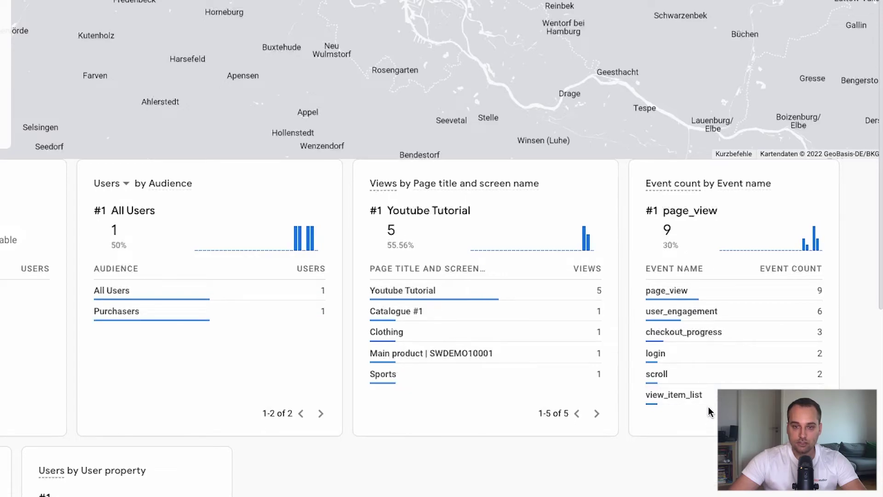
{"action": "mouse_move", "coordinate": [721, 340]}
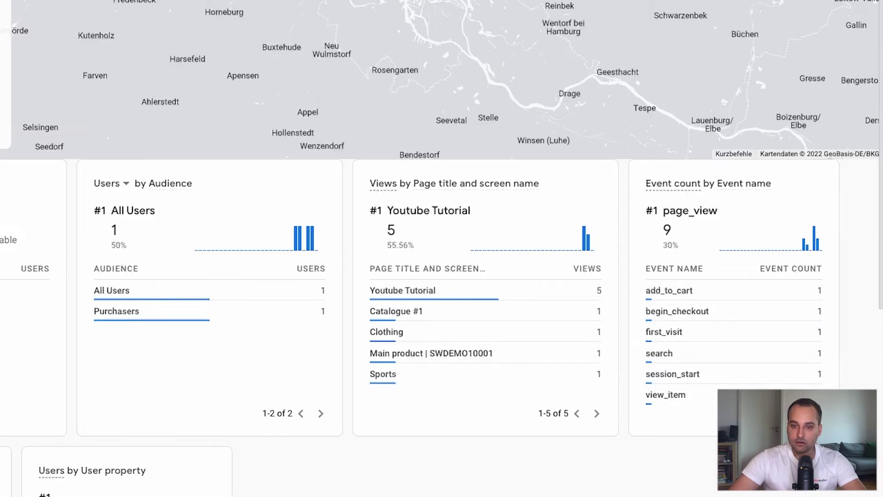
{"action": "mouse_move", "coordinate": [740, 358]}
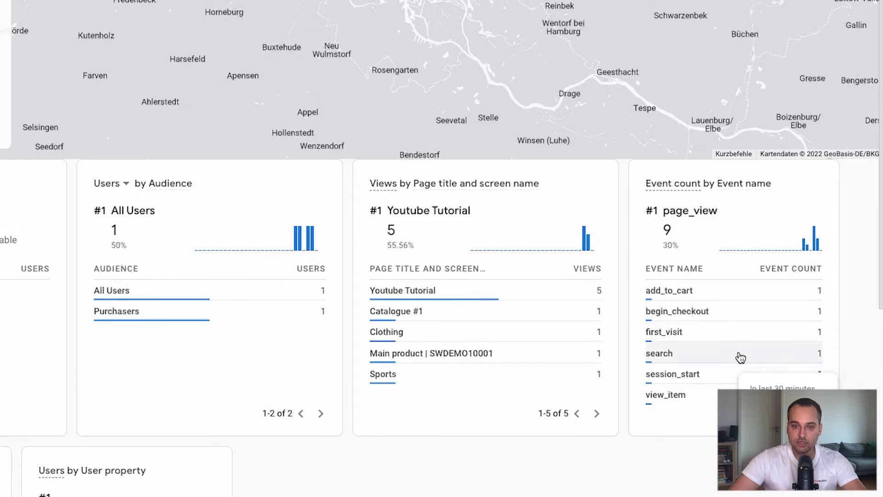
{"action": "left_click", "coordinate": [694, 361]}
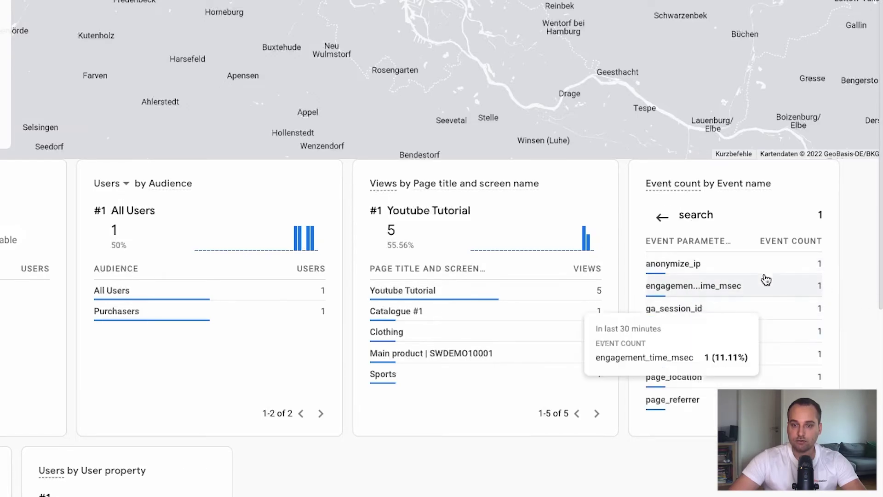
{"action": "scroll", "coordinate": [745, 331], "scroll_direction": "down", "scroll_amount": 3}
{"action": "scroll", "coordinate": [745, 331], "scroll_direction": "up", "scroll_amount": 1}
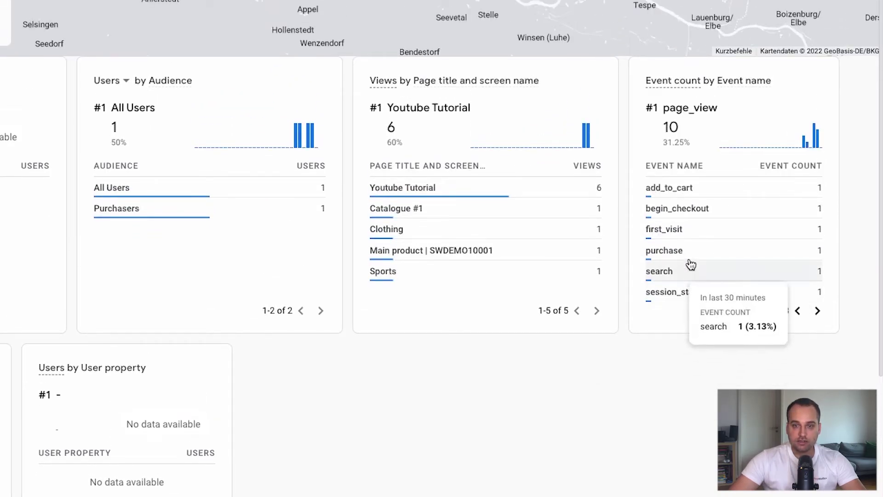
Check the purchase event's value parameter, which reads 495.95.
{"action": "left_click", "coordinate": [693, 259]}
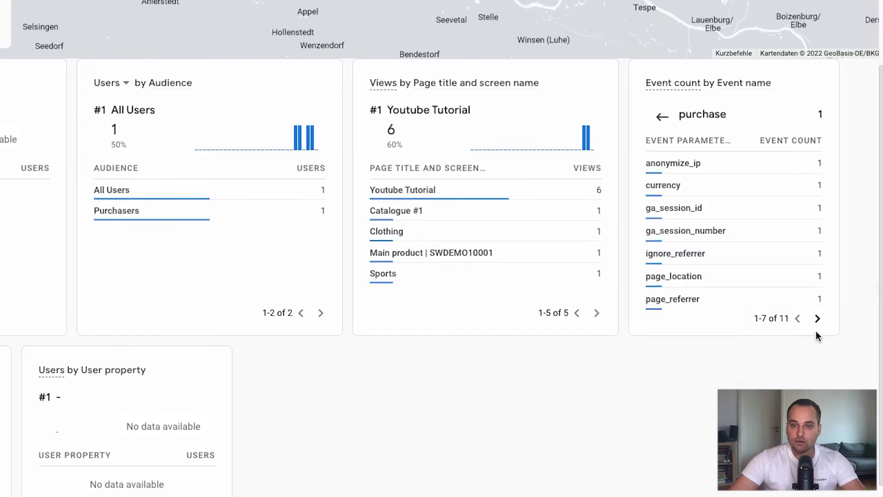
{"action": "left_click", "coordinate": [818, 318]}
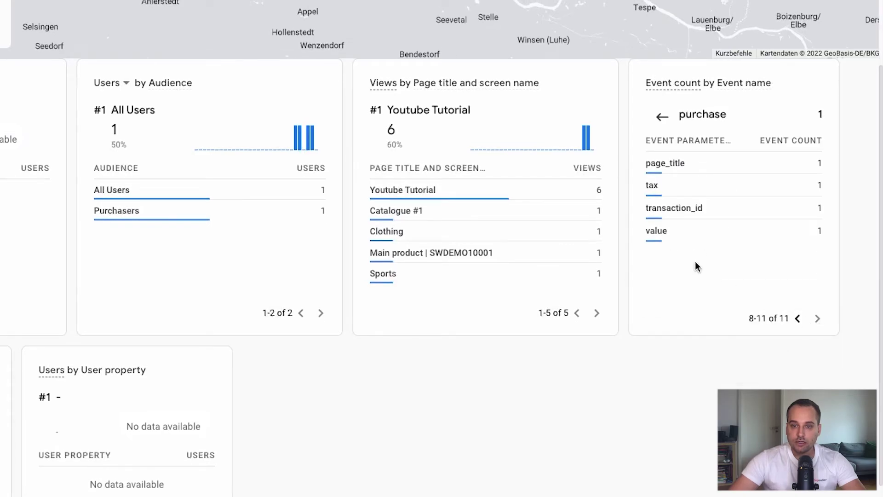
{"action": "left_click", "coordinate": [674, 234]}
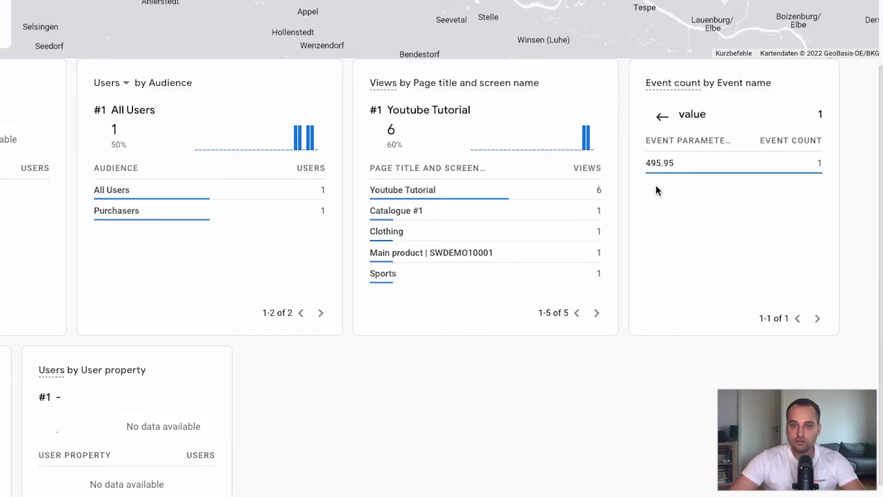